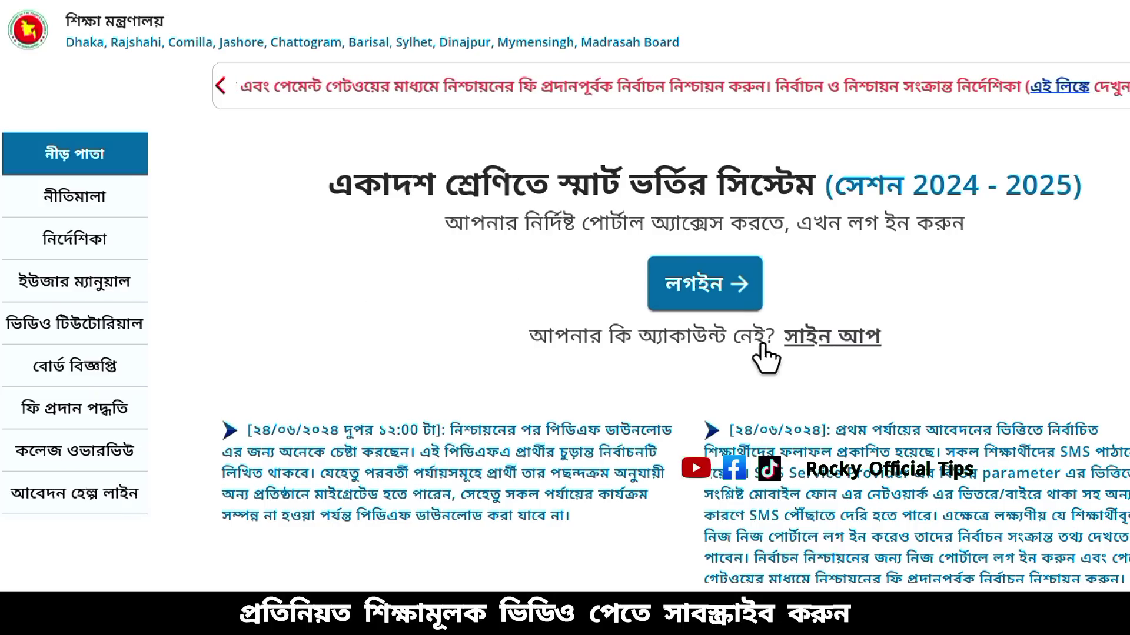
# Open the new-account sign-up form and look through the education boards it offers.
pyautogui.click(807, 342)
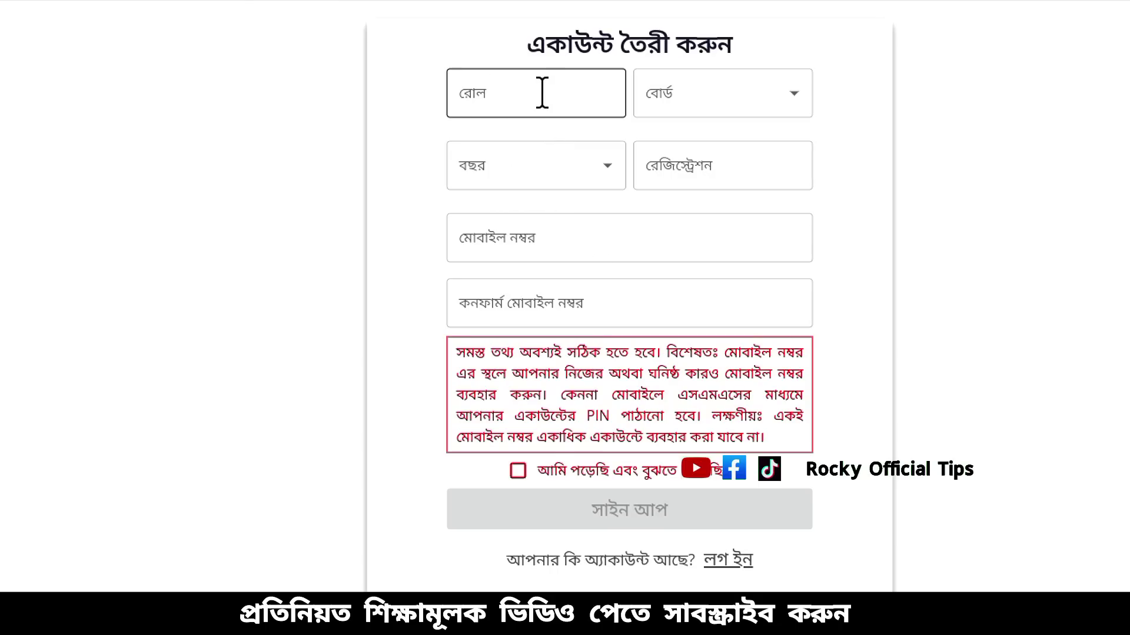
pyautogui.click(789, 109)
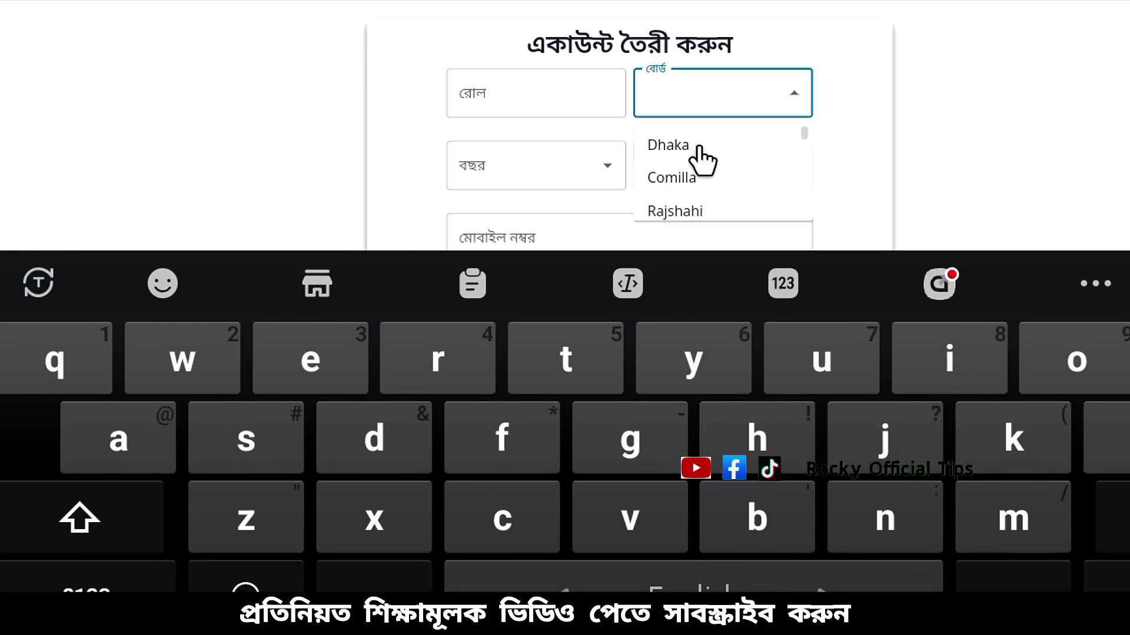
pyautogui.scroll(-5, 704, 161)
pyautogui.scroll(5, 718, 189)
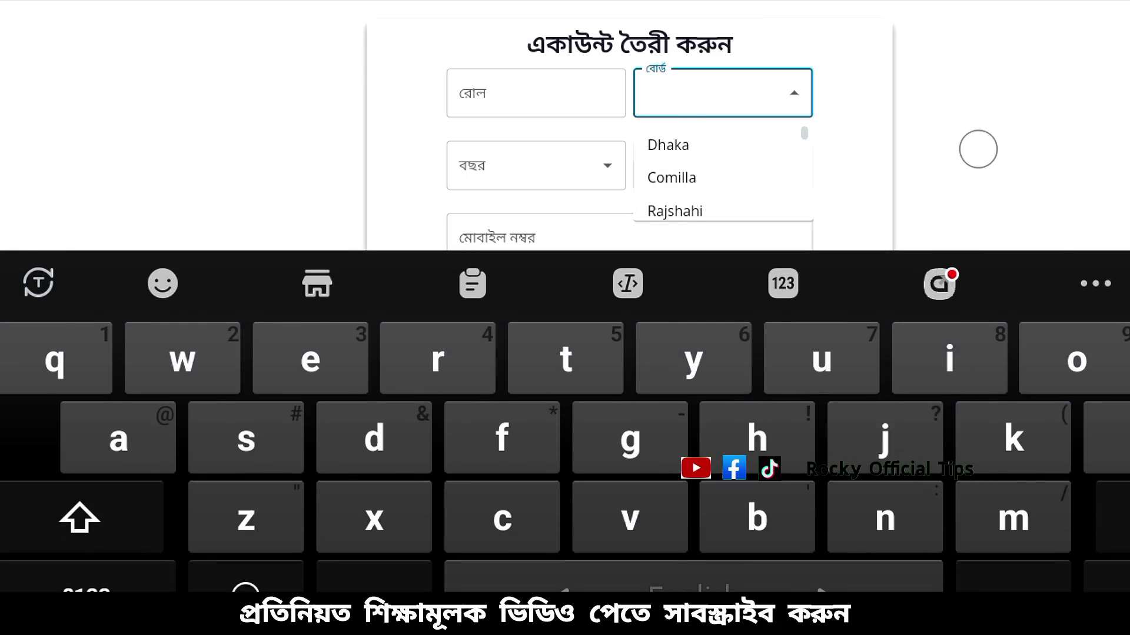
pyautogui.click(979, 147)
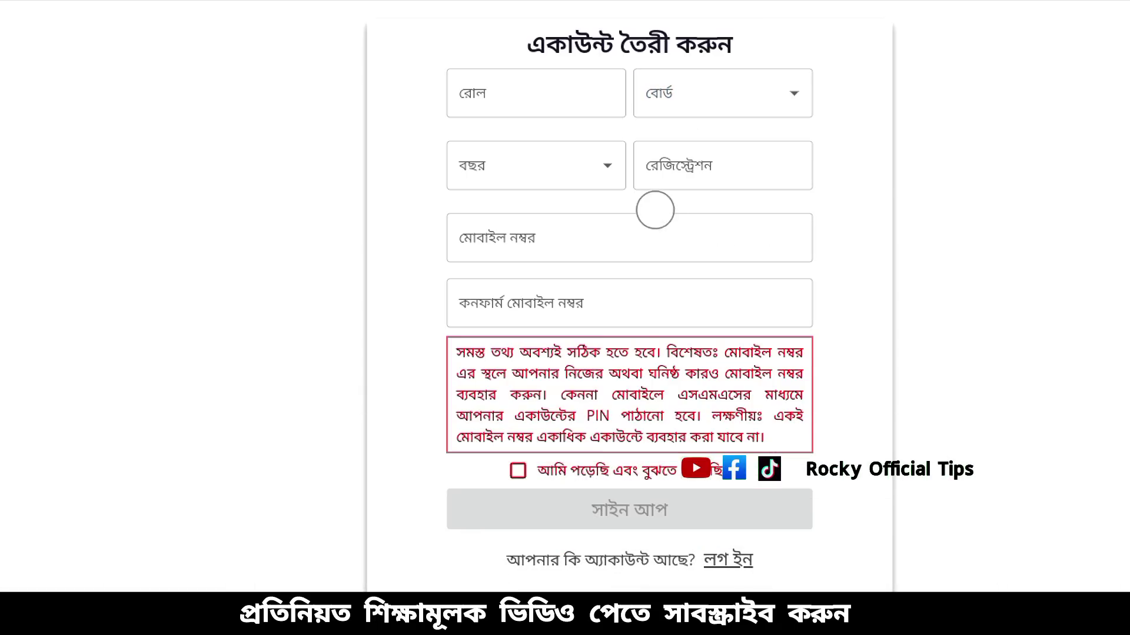
# Set the year to 2024 in the sign-up form and go through its mobile number fields and agreement checkbox.
pyautogui.click(612, 169)
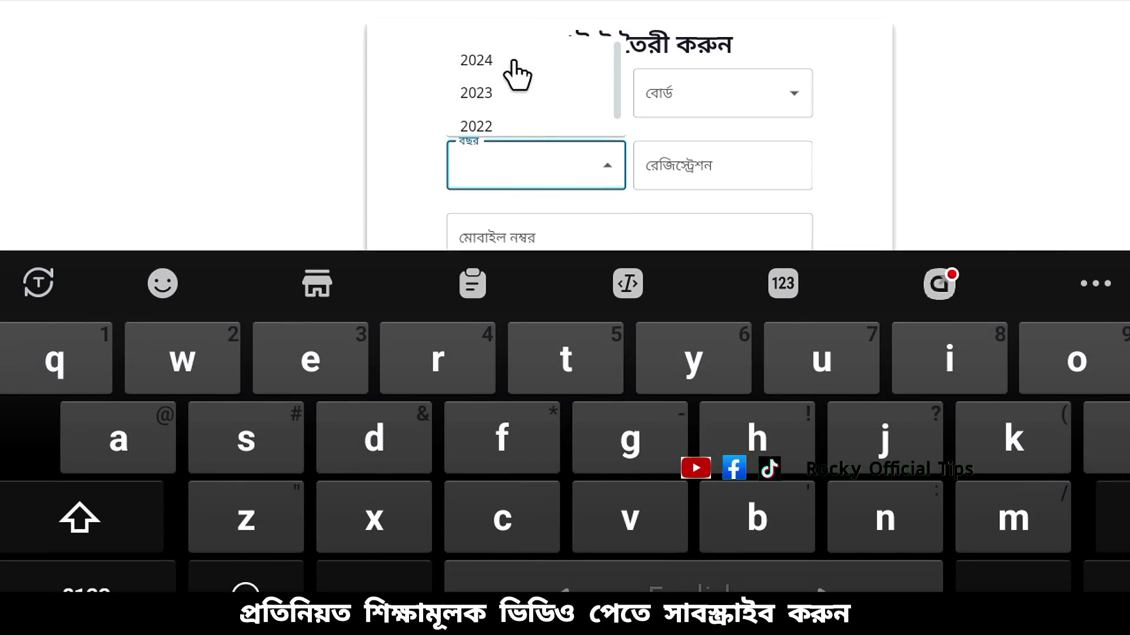
pyautogui.click(514, 64)
pyautogui.click(945, 154)
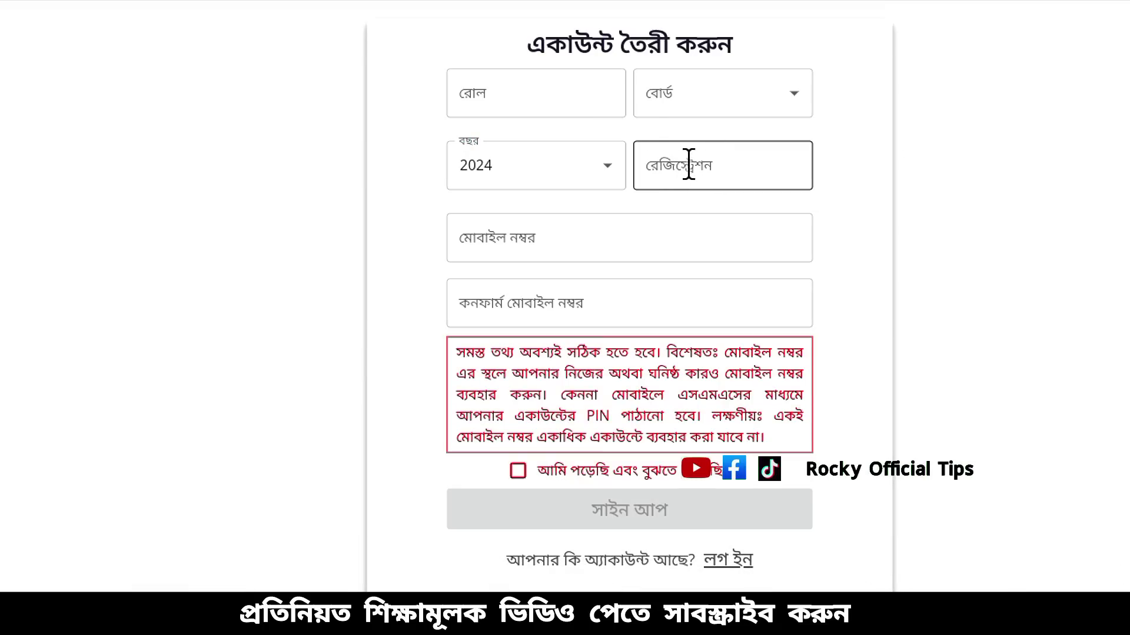
pyautogui.click(531, 241)
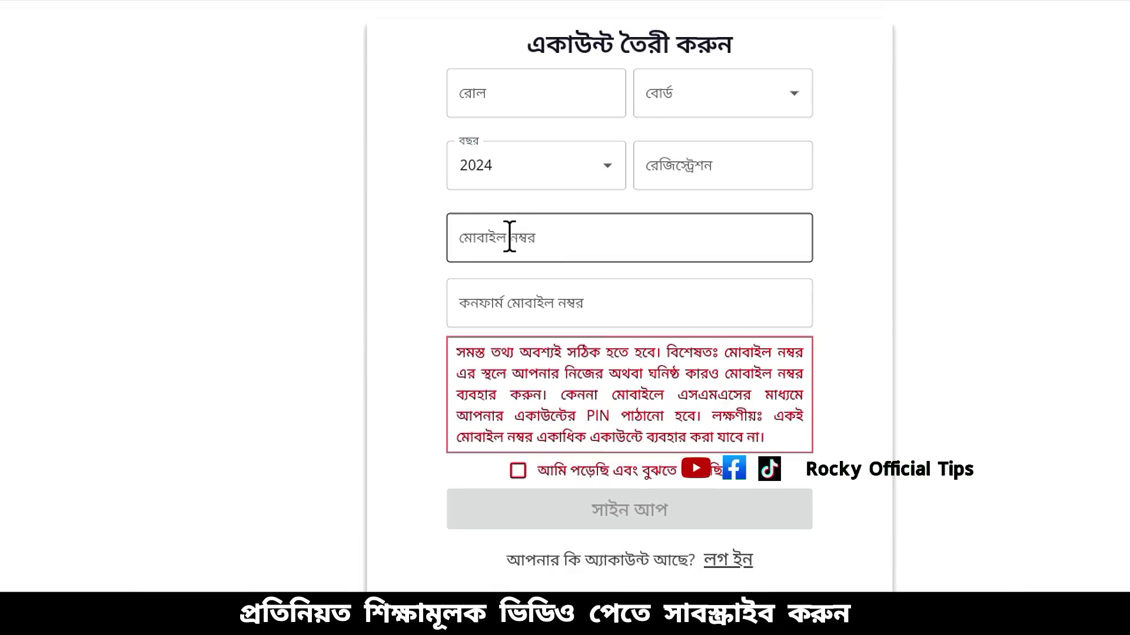
pyautogui.click(510, 304)
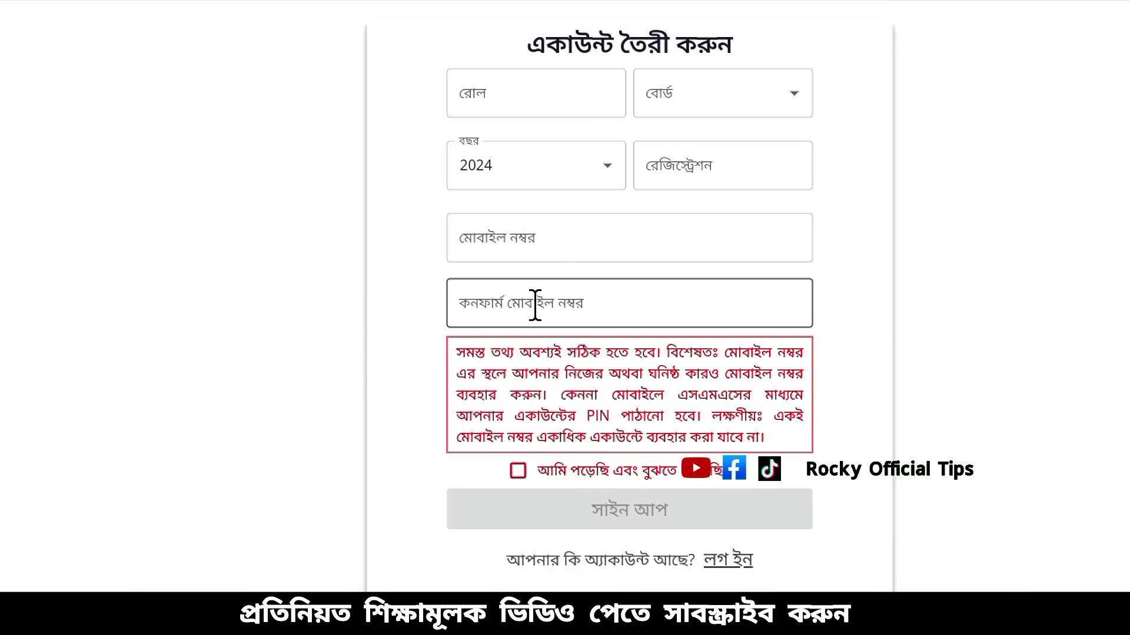
pyautogui.click(461, 406)
pyautogui.click(518, 470)
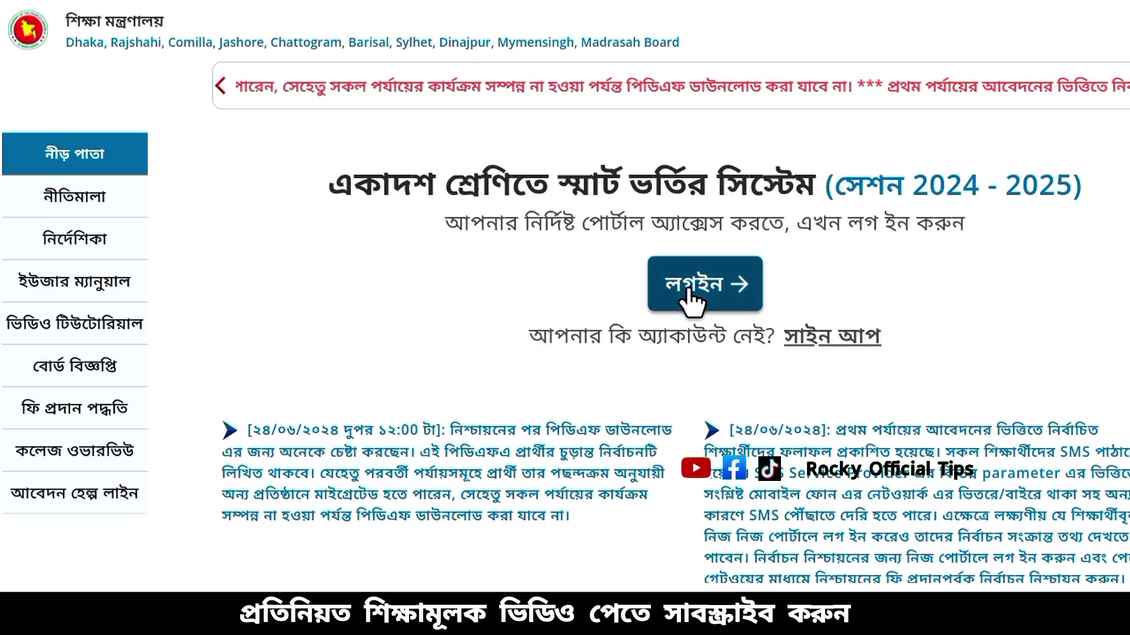
# Log in to the admission portal with the applicant's EDU ID and account password.
pyautogui.click(697, 258)
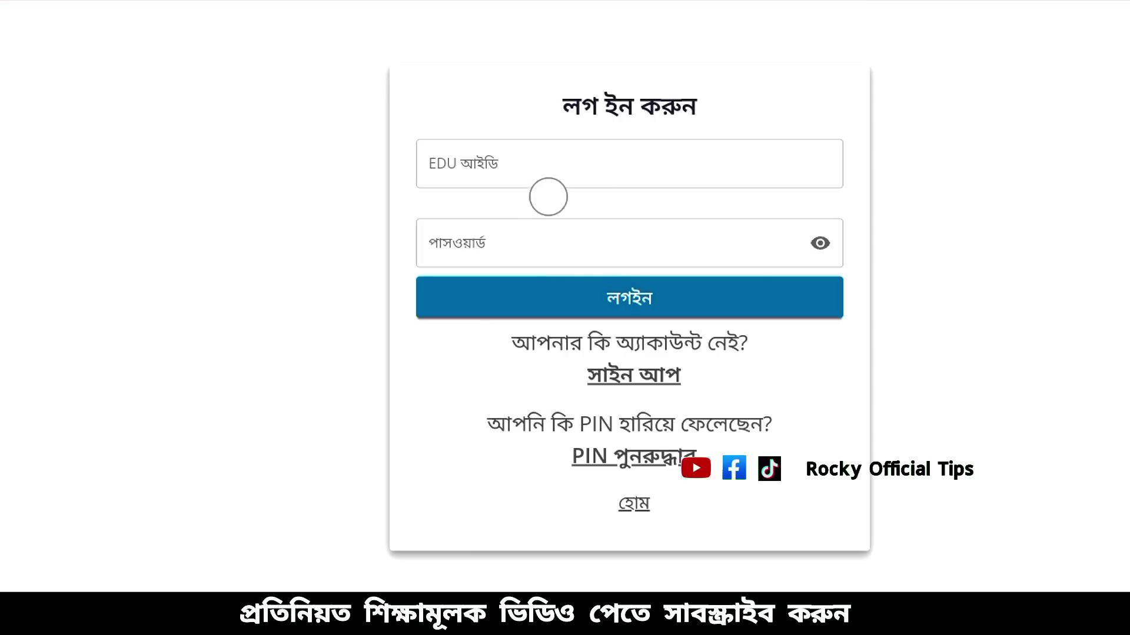
pyautogui.click(555, 174)
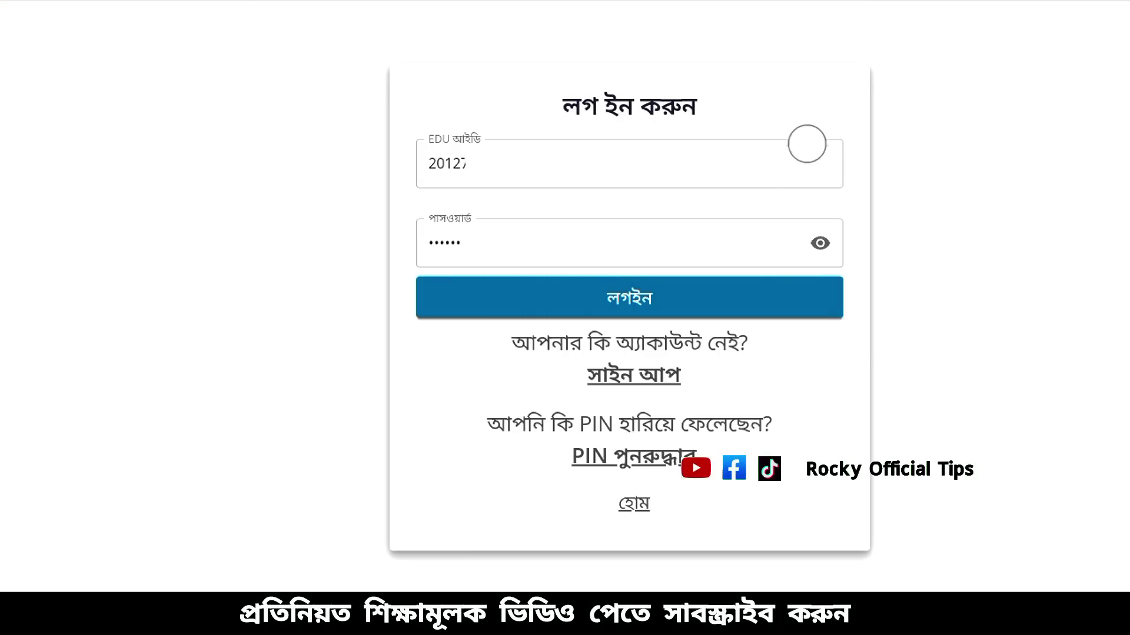
pyautogui.click(447, 245)
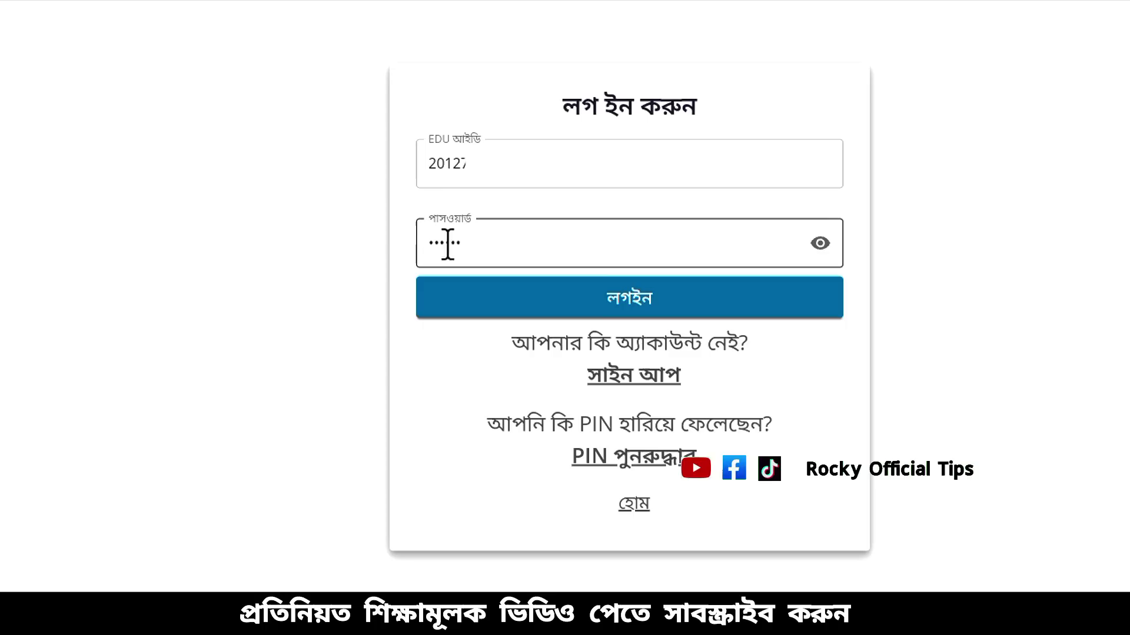
pyautogui.click(630, 307)
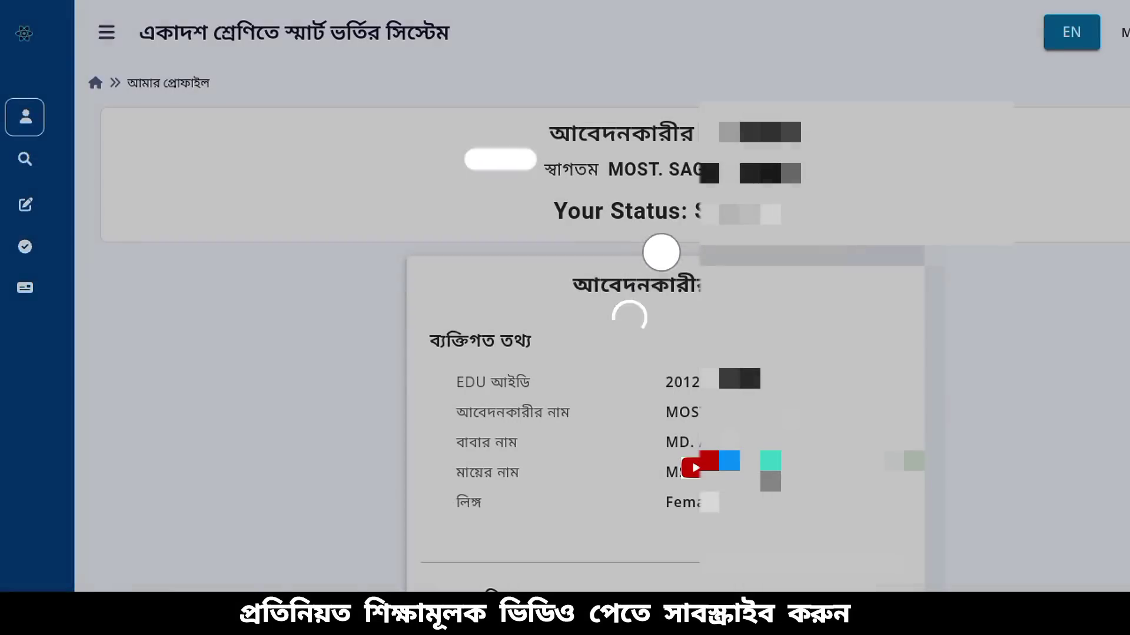
# Review the applicant's details on the profile page.
pyautogui.scroll(-5, 630, 248)
pyautogui.scroll(5, 637, 284)
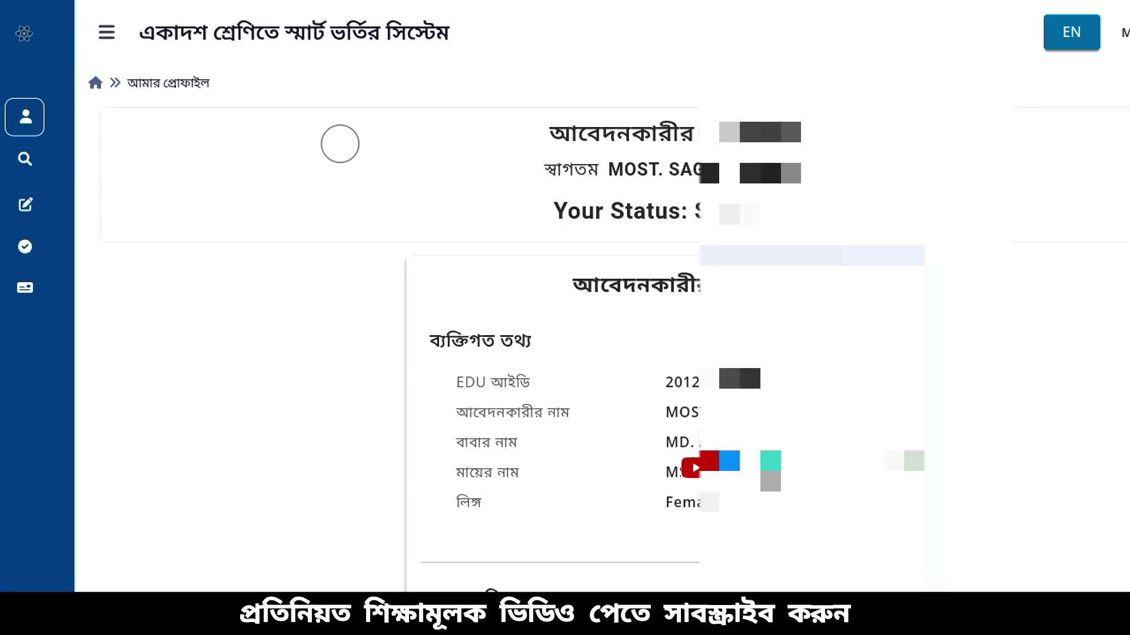
pyautogui.scroll(-4, 346, 143)
pyautogui.scroll(4, 346, 143)
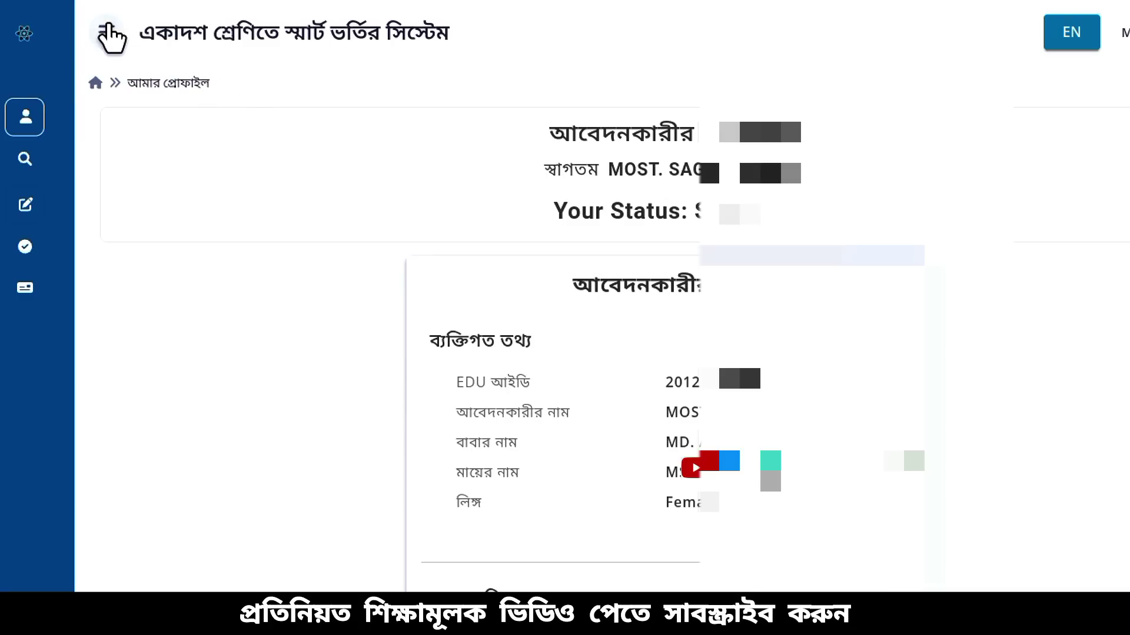
# Open the application fee payment page (আবেদন ফি জমা দিন) of the admission portal.
pyautogui.click(107, 34)
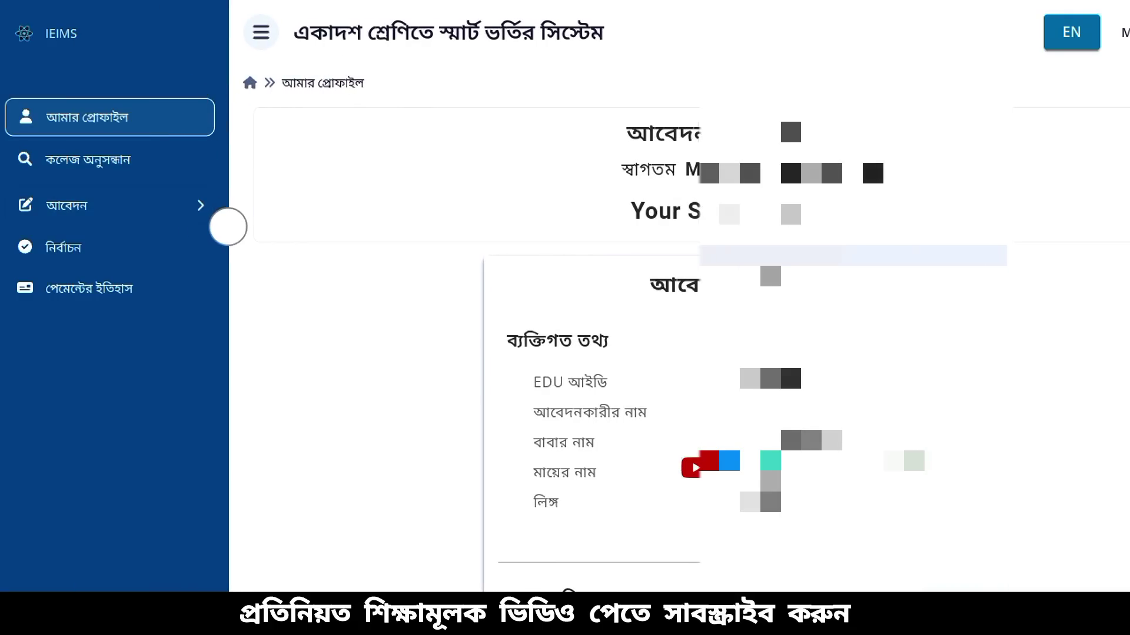
pyautogui.click(181, 207)
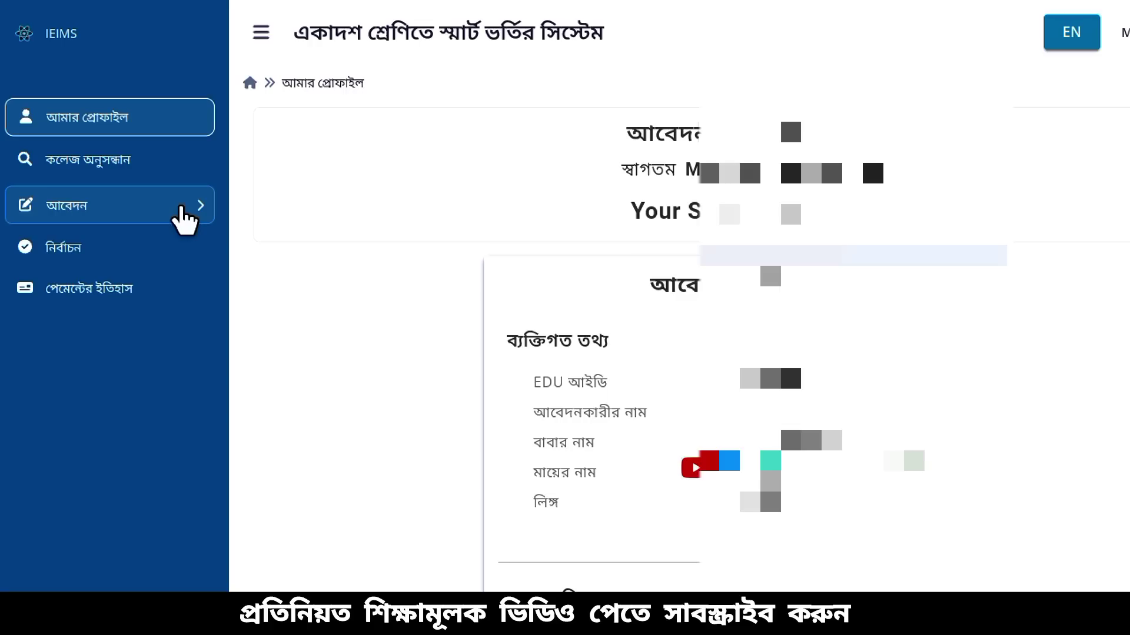
pyautogui.click(200, 204)
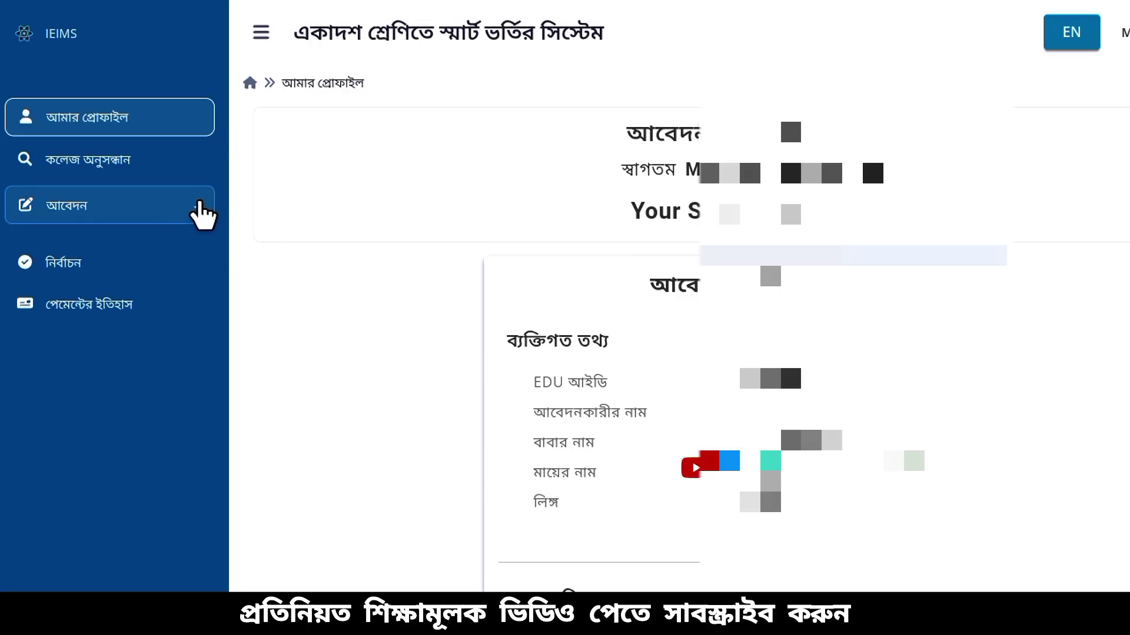
pyautogui.click(200, 203)
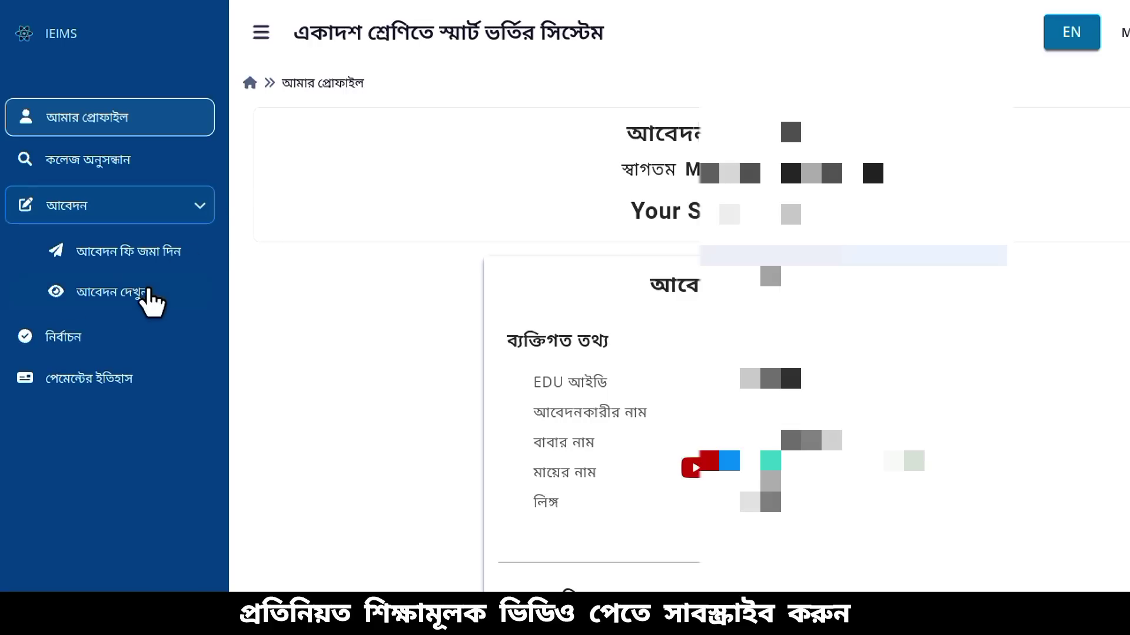
pyautogui.click(130, 273)
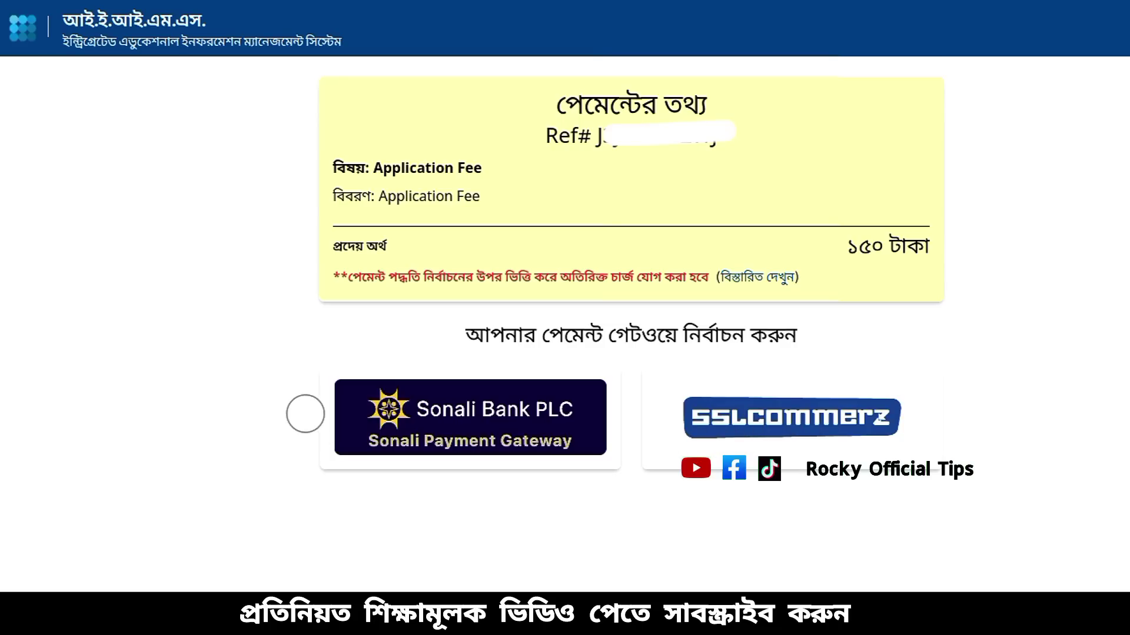
# Choose Sonali Payment Gateway for the application fee and agree to proceed to the gateway page.
pyautogui.click(514, 420)
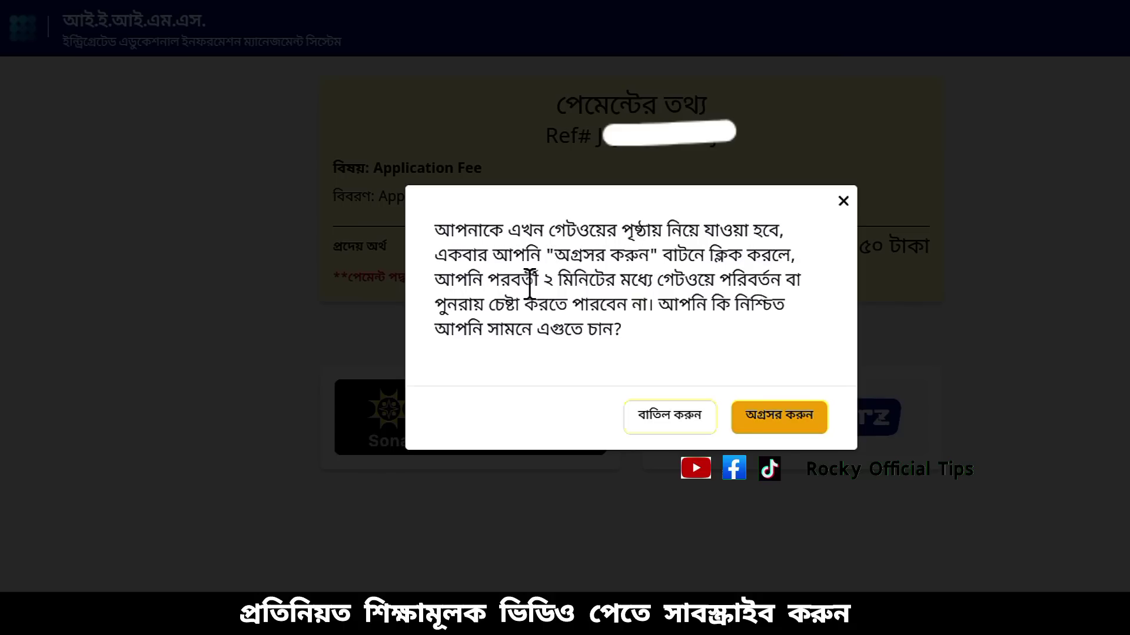
pyautogui.click(492, 328)
pyautogui.click(765, 329)
pyautogui.click(778, 419)
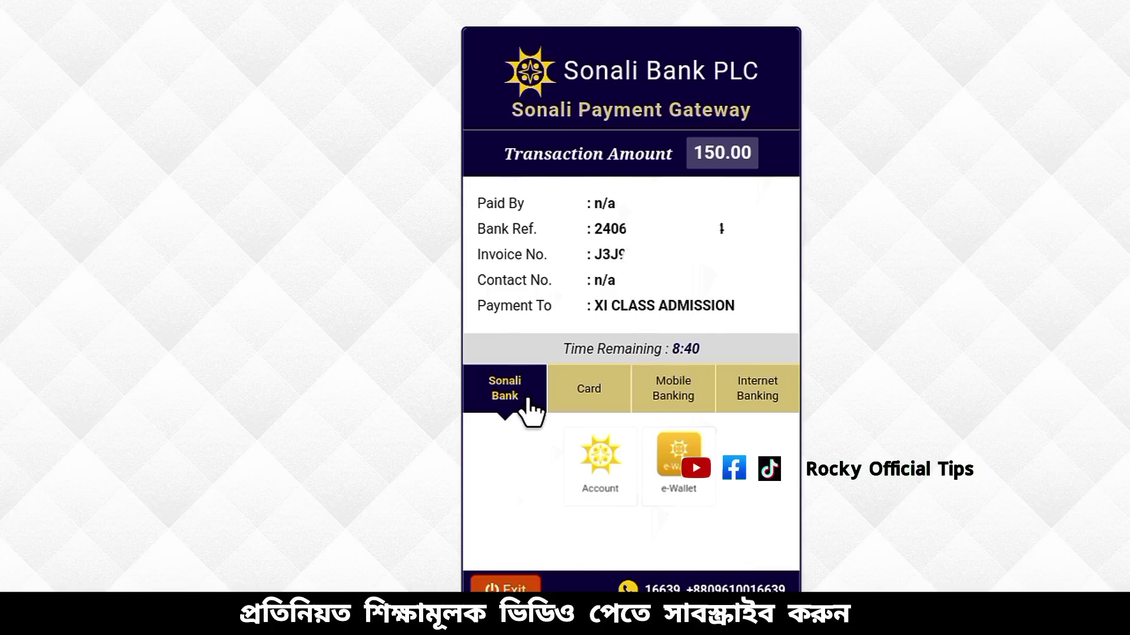
# Select bKash among the mobile banking methods and confirm its payment summary.
pyautogui.click(581, 400)
pyautogui.click(719, 391)
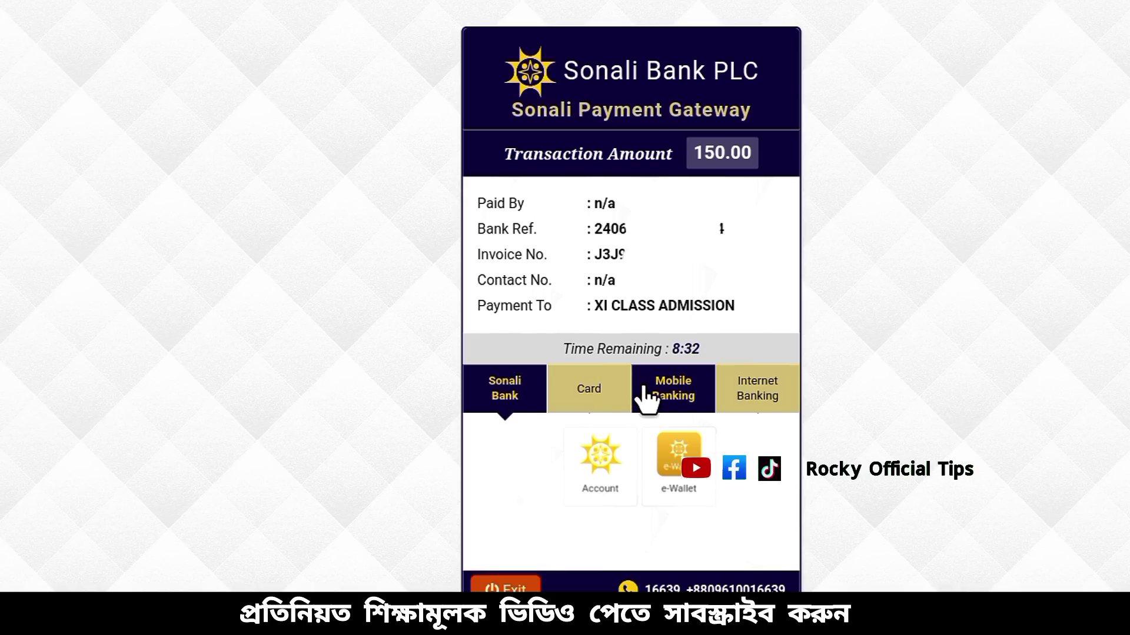
pyautogui.click(649, 399)
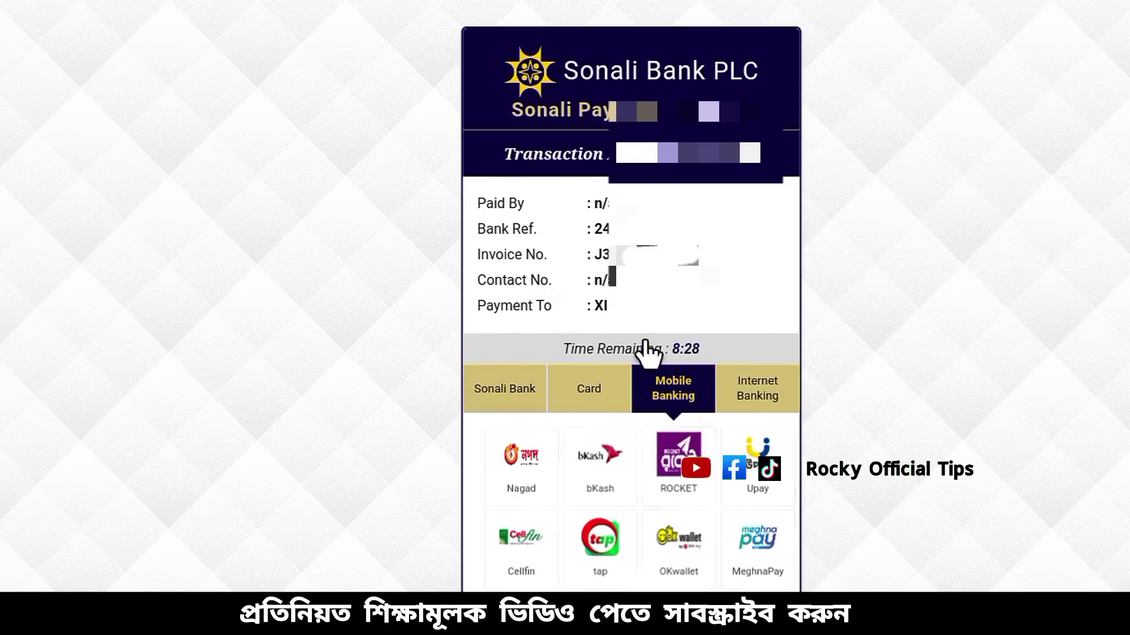
pyautogui.scroll(-2, 649, 318)
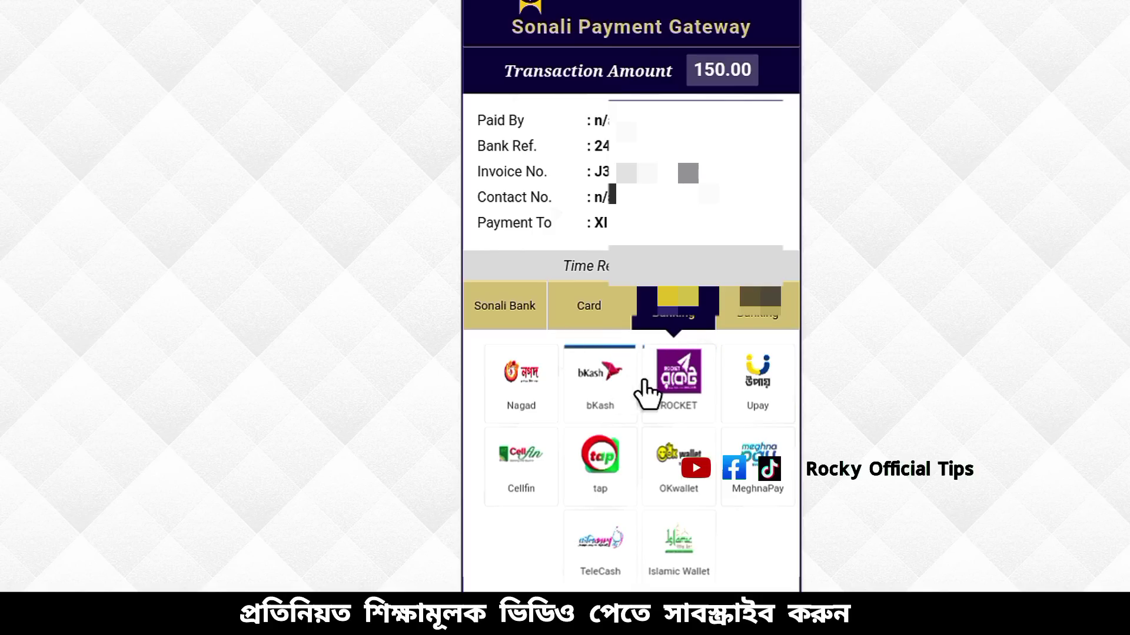
pyautogui.click(670, 378)
pyautogui.click(649, 388)
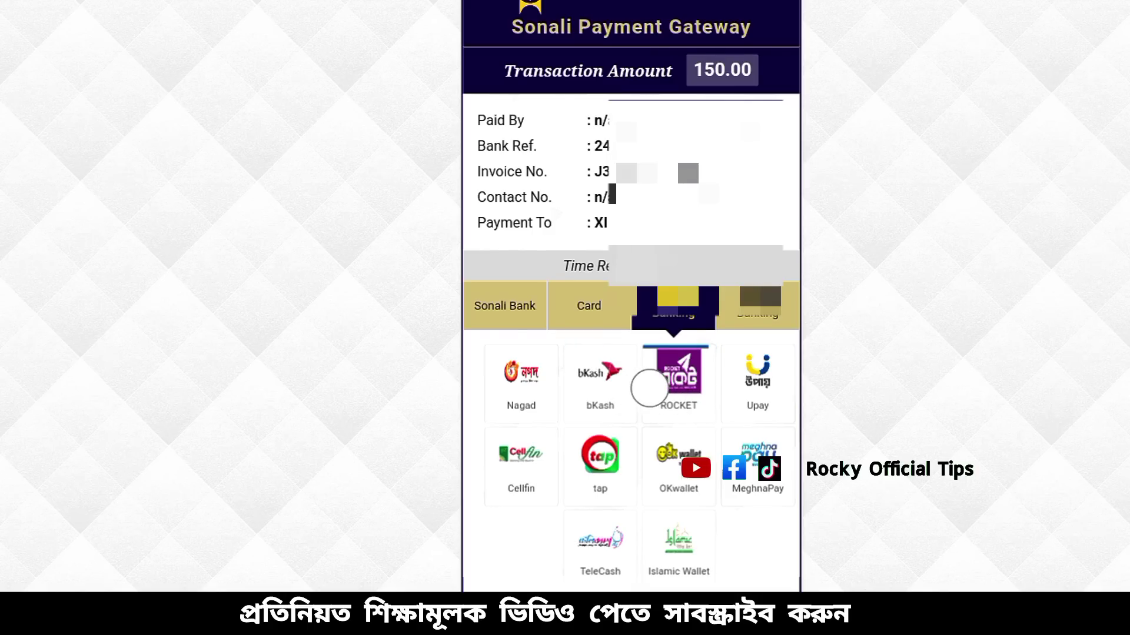
pyautogui.click(602, 373)
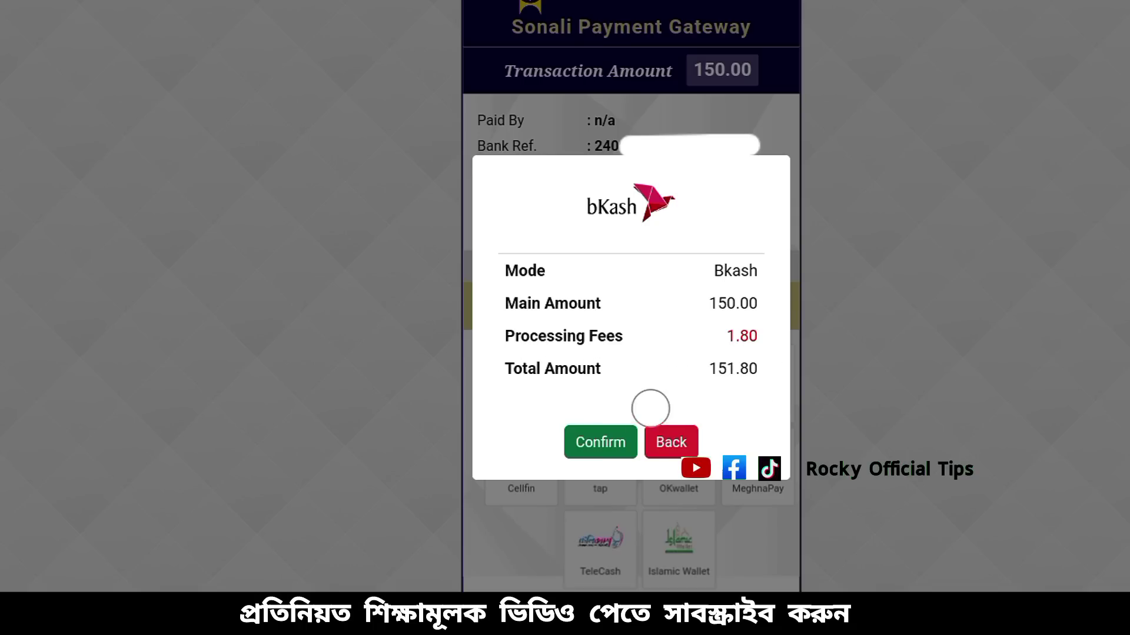
pyautogui.click(602, 443)
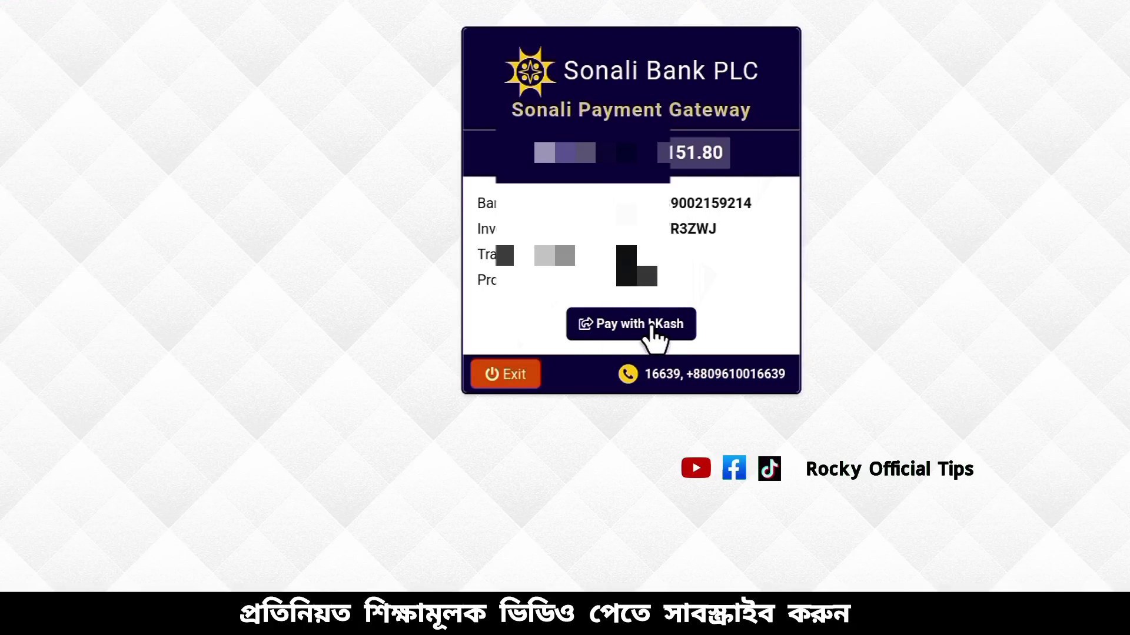
# Start the bKash payment and enter the payer's bKash account number.
pyautogui.click(649, 347)
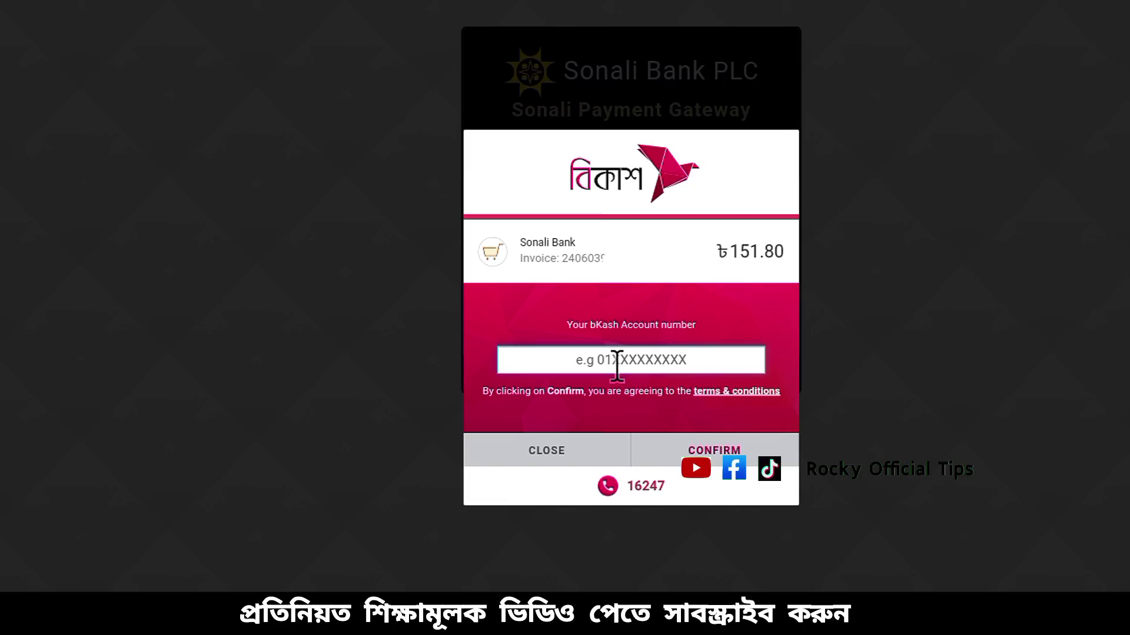
pyautogui.click(639, 365)
pyautogui.write('0132')
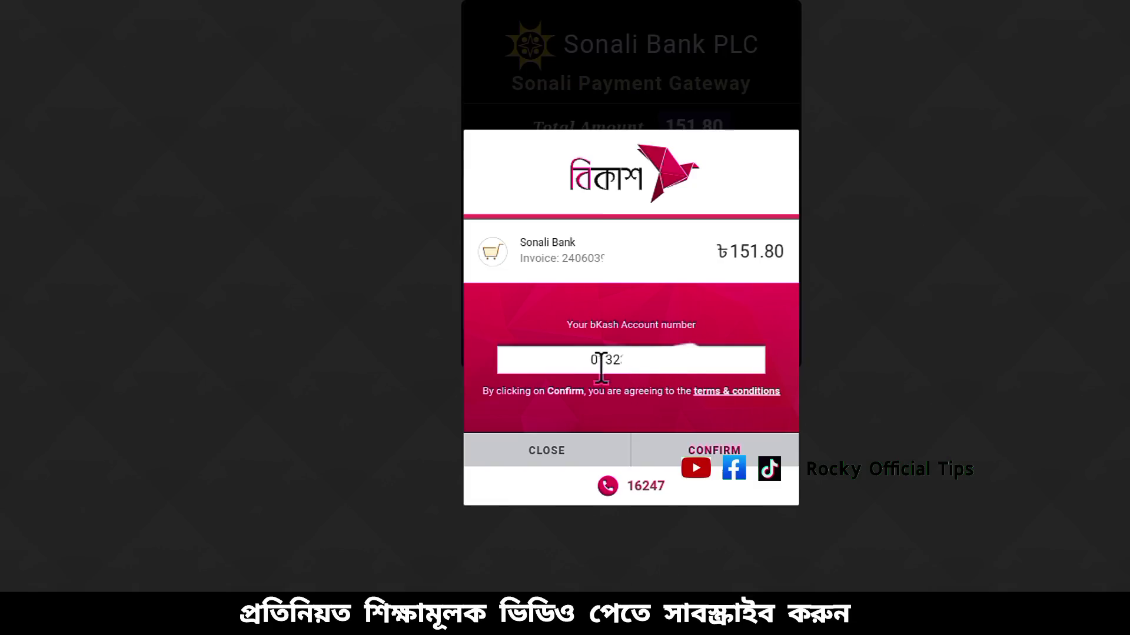